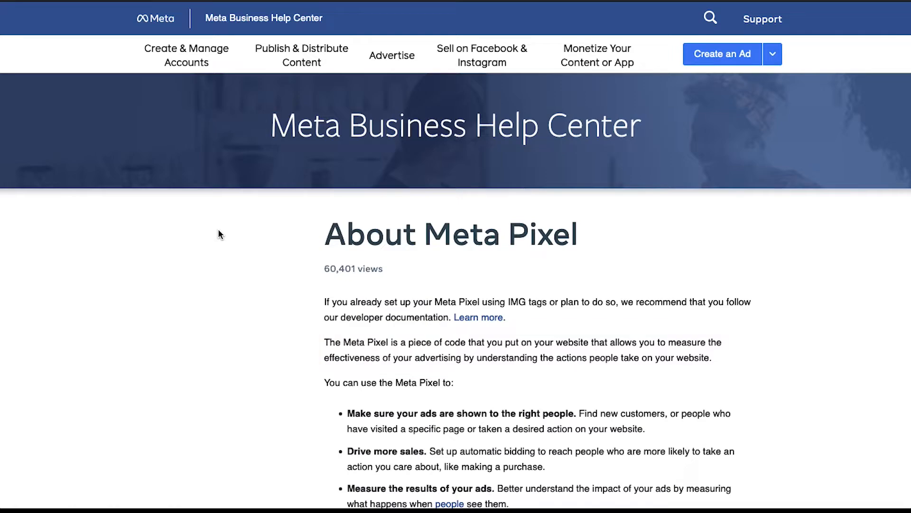
Read through the About Meta Pixel article to see what the pixel is used for and which actions it logs.
scroll(218, 228, down, 3)
scroll(217, 229, down, 2)
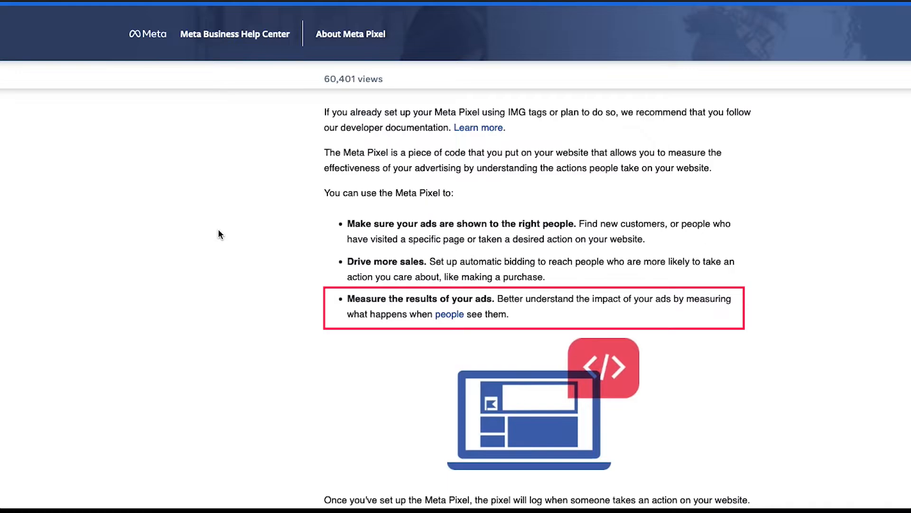
scroll(218, 228, down, 6)
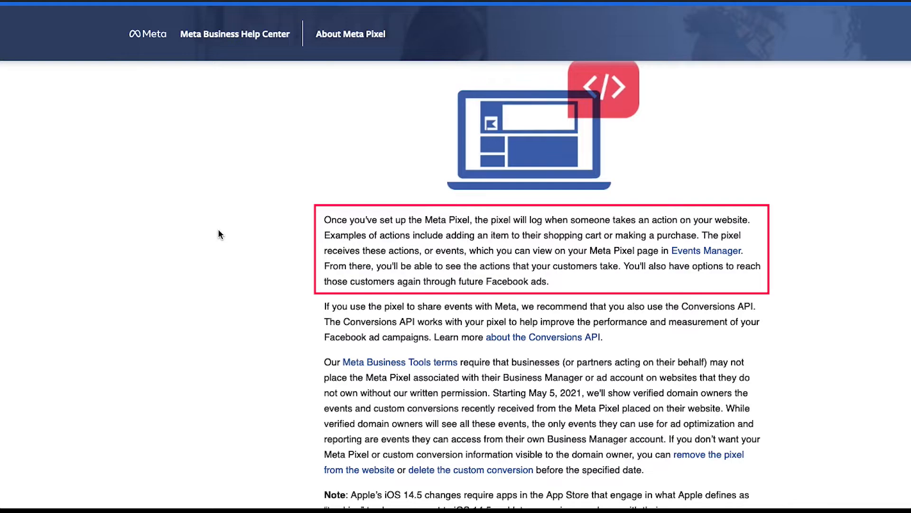
scroll(219, 231, up, 8)
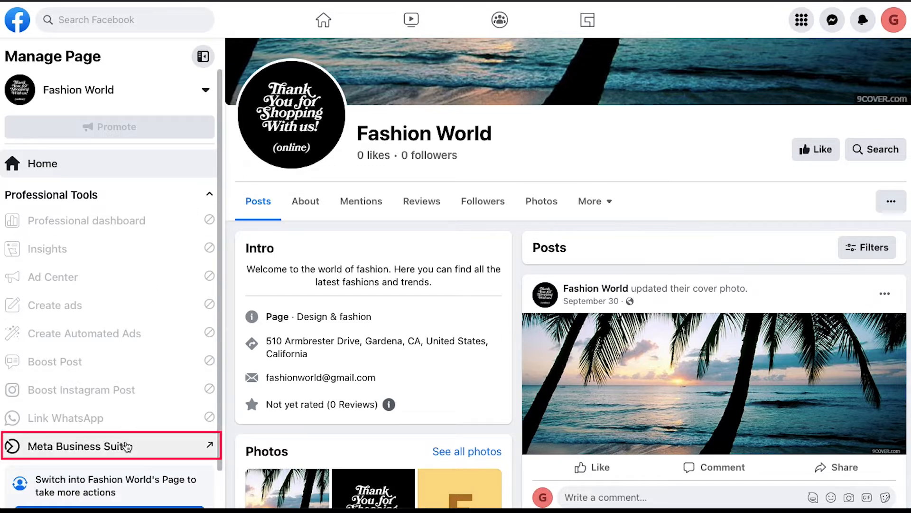
Open Events Manager for the Fashion World page through Meta Business Suite.
click(126, 446)
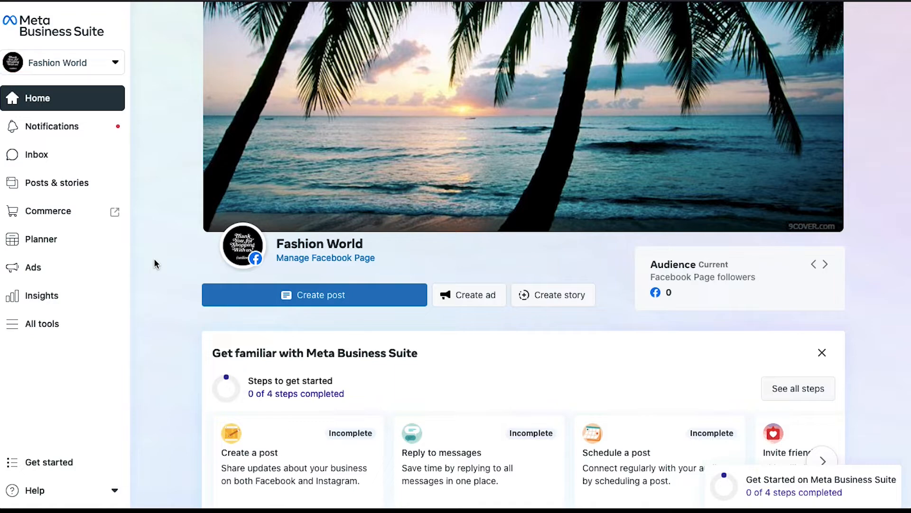
click(86, 324)
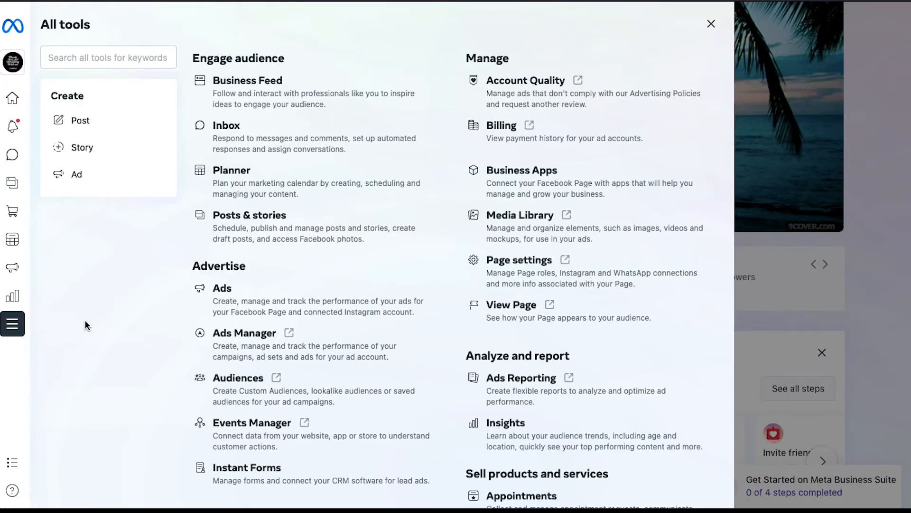
click(242, 426)
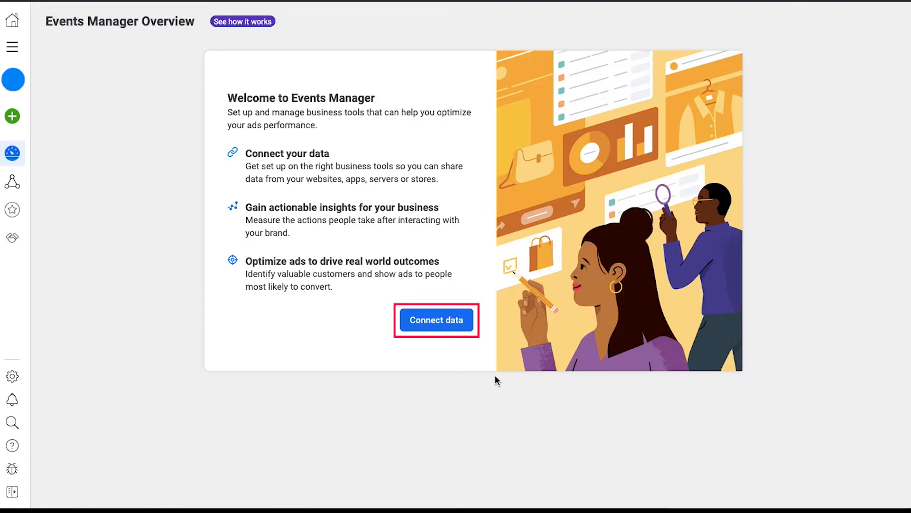
Connect a new Web data source and create a pixel named My Demonstration.
click(465, 325)
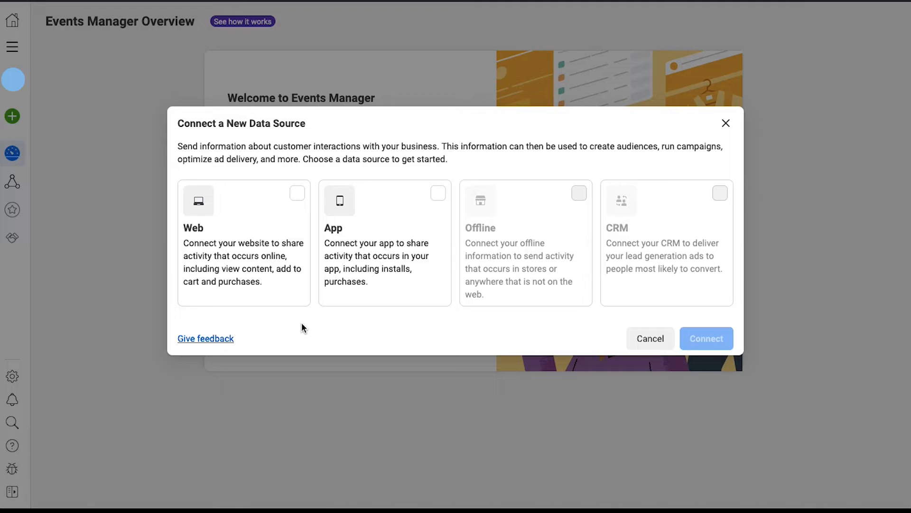
click(280, 274)
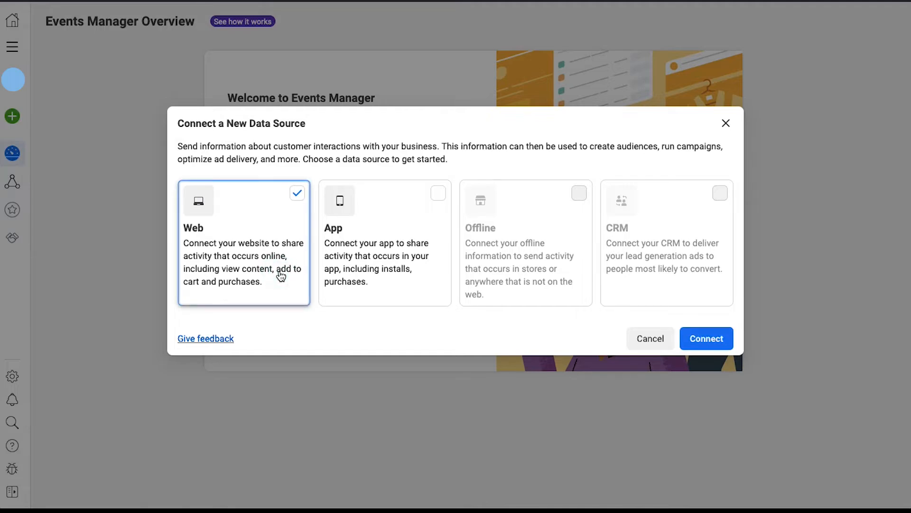
click(691, 340)
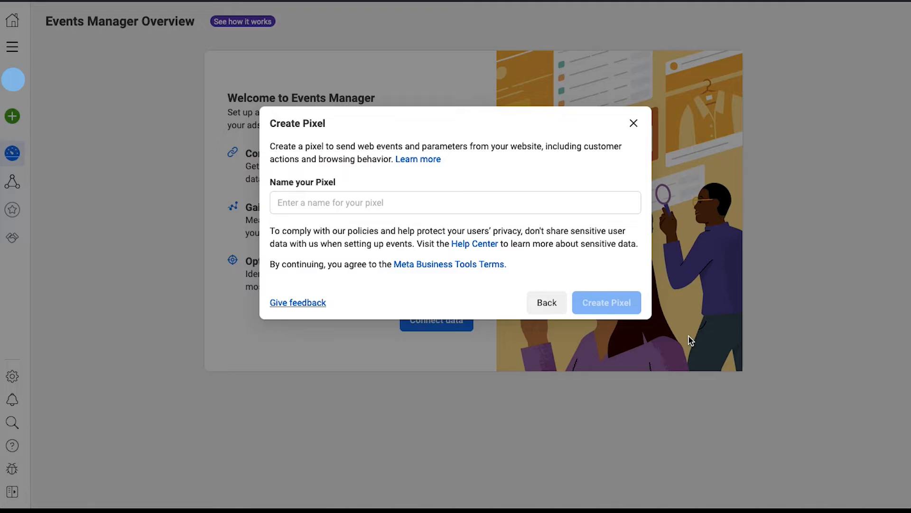
click(486, 201)
text(My Demonstration)
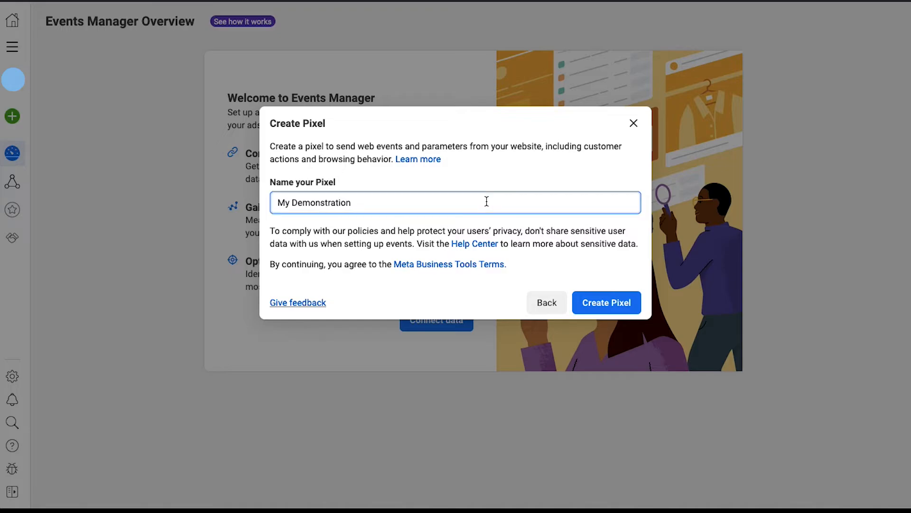
click(580, 299)
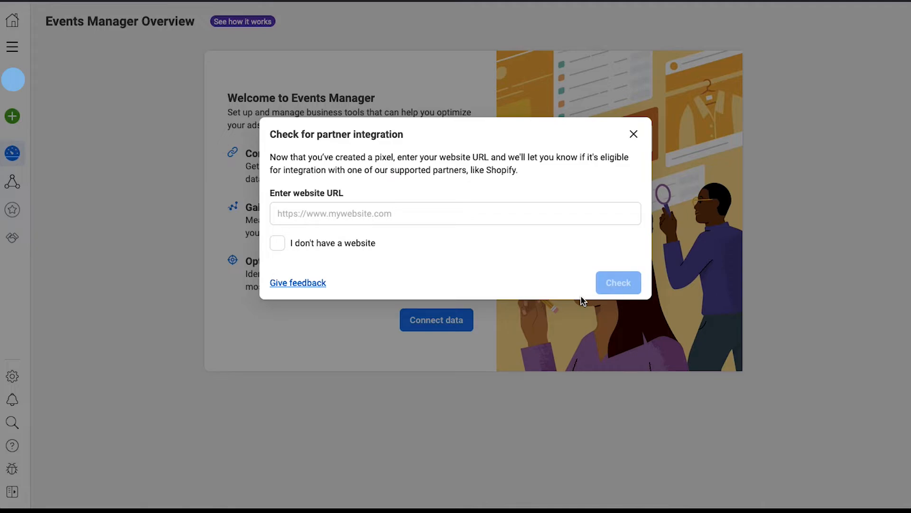
click(501, 215)
text(https://fodebij611.myshopify.com)
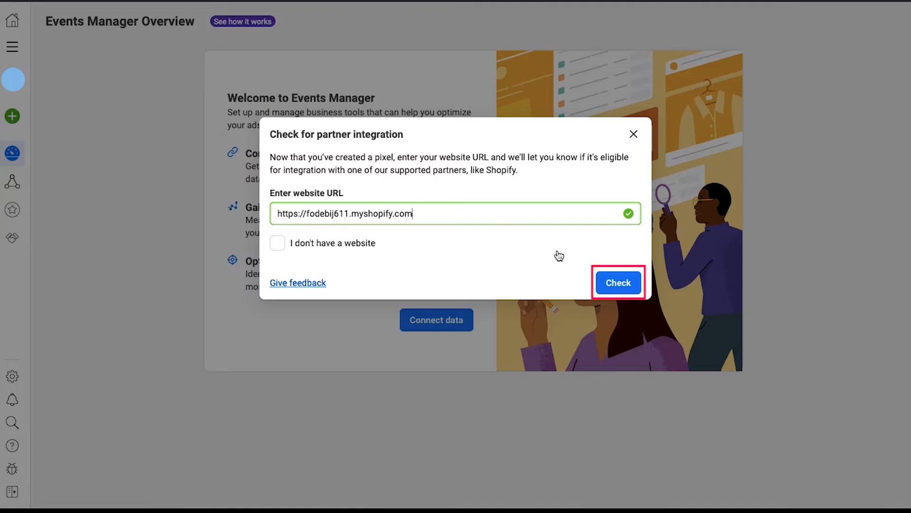
click(602, 282)
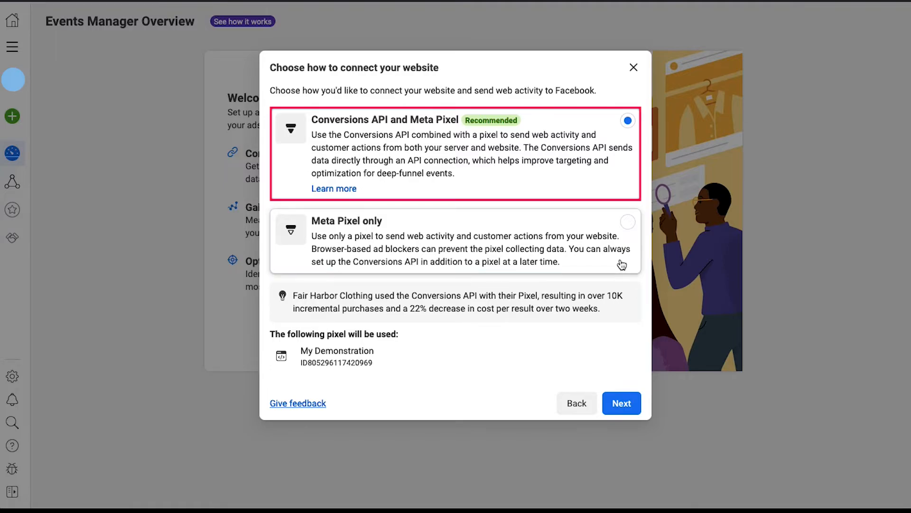
click(553, 128)
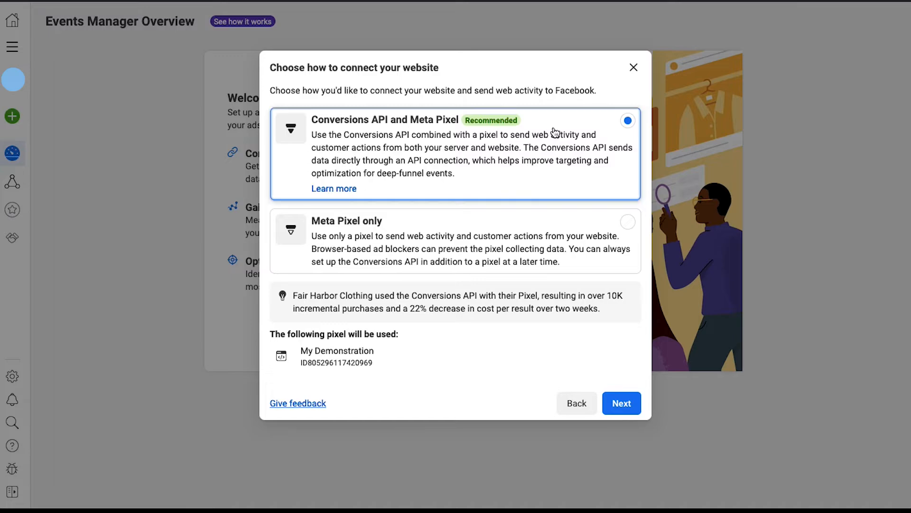
click(619, 413)
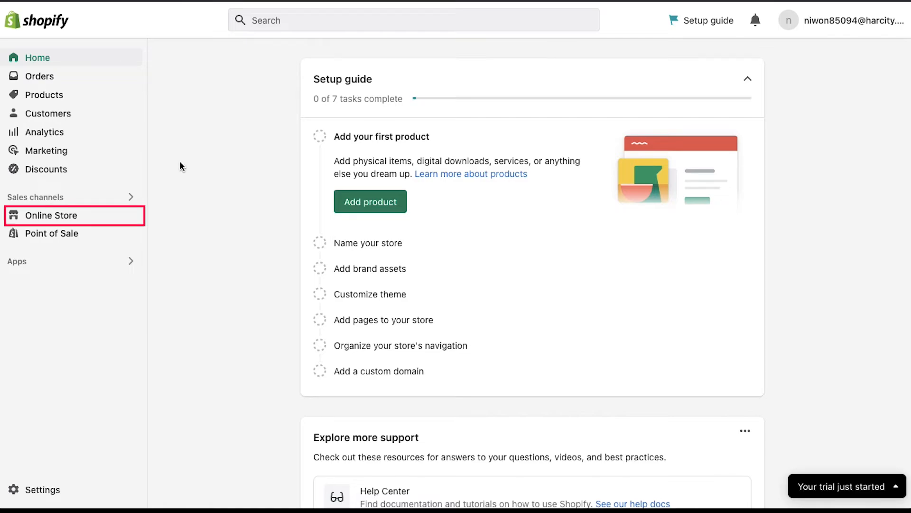
In the Shopify admin, start the Facebook Pixel setup from the online store preferences and add Facebook as a sales channel.
click(105, 215)
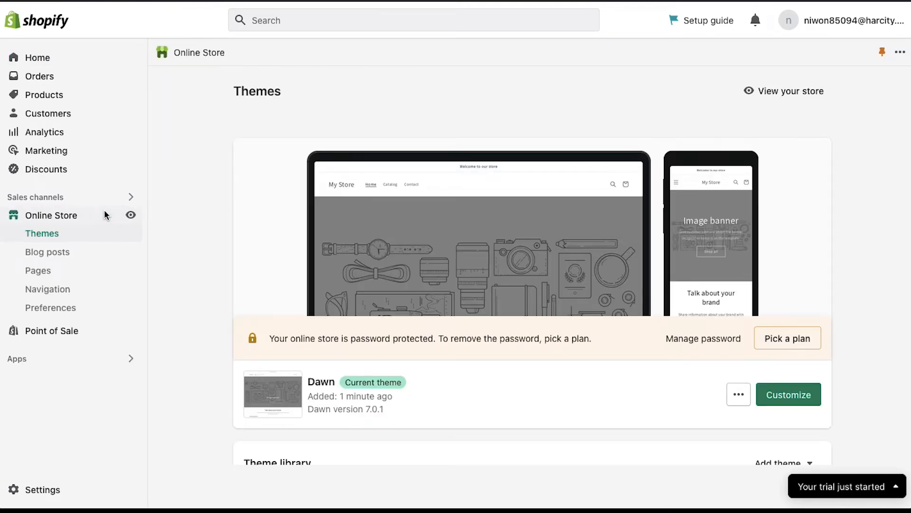
click(90, 305)
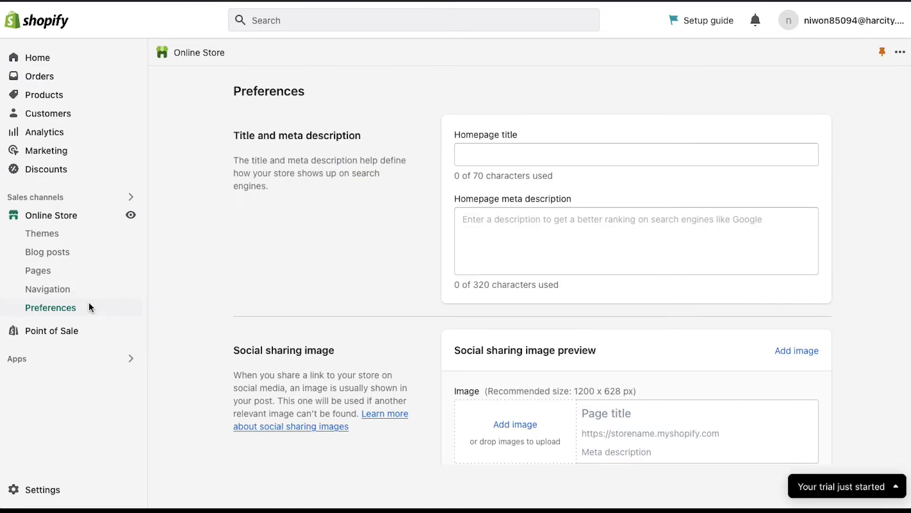
scroll(179, 327, down, 10)
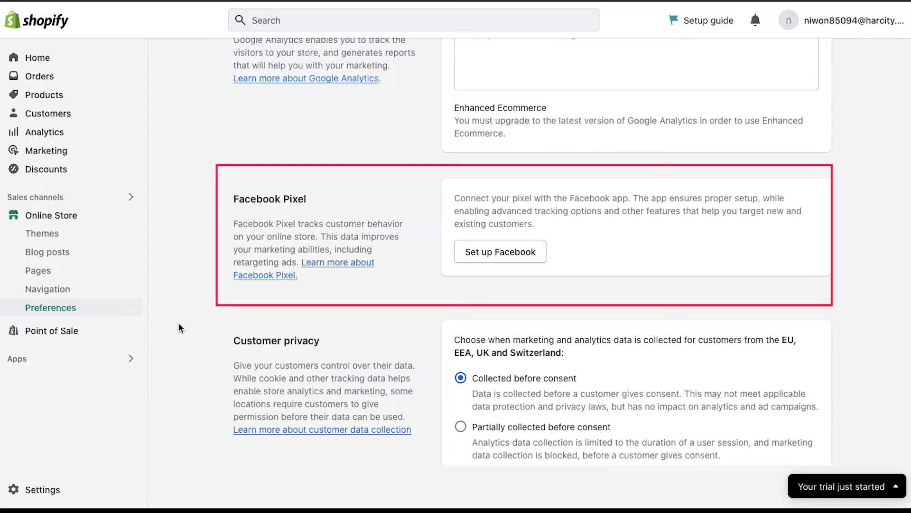
click(467, 255)
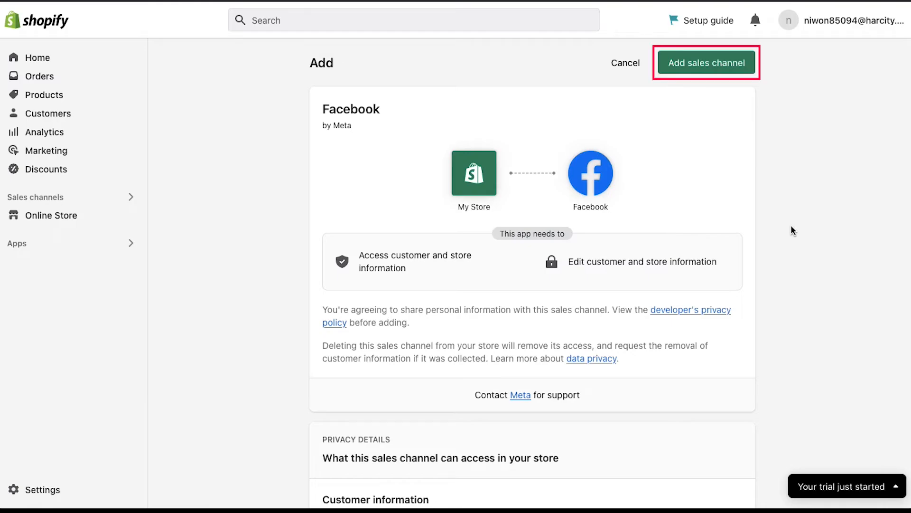
click(743, 71)
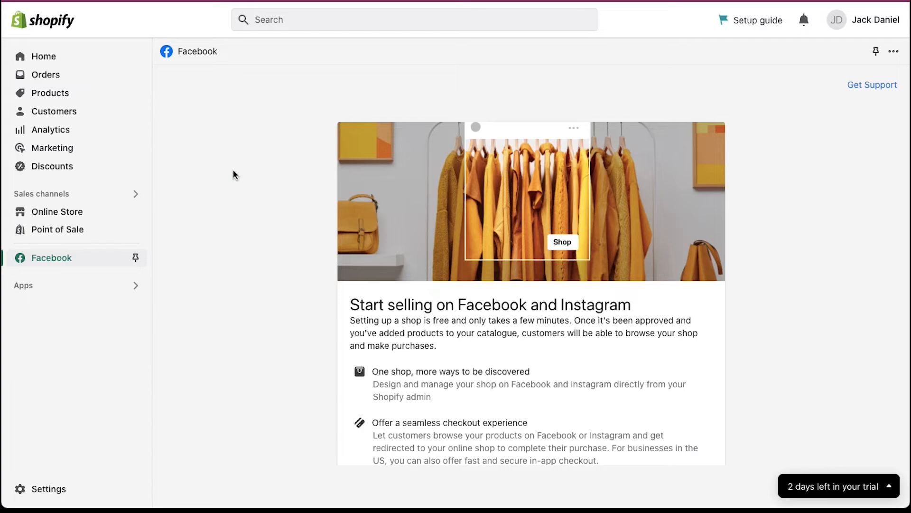
Start the Facebook shop setup and connect the Facebook account by logging in with the filled-in credentials.
scroll(233, 171, down, 5)
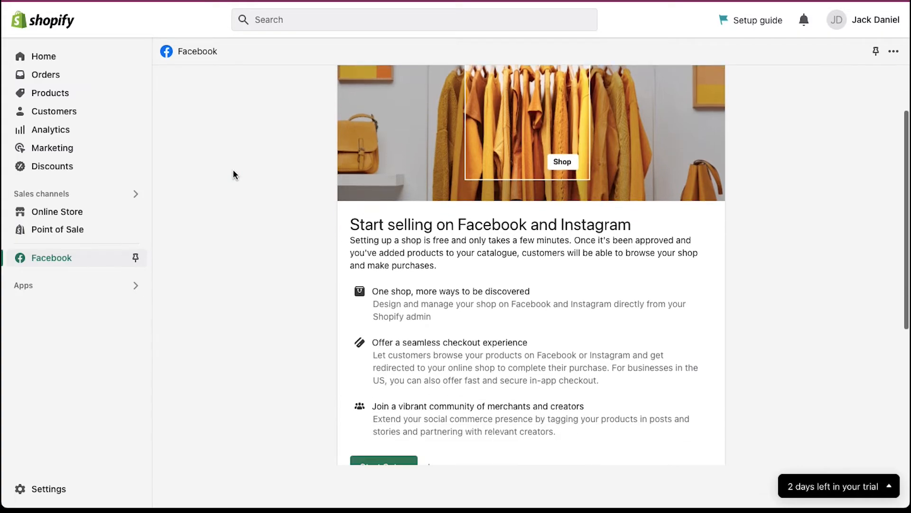
click(373, 323)
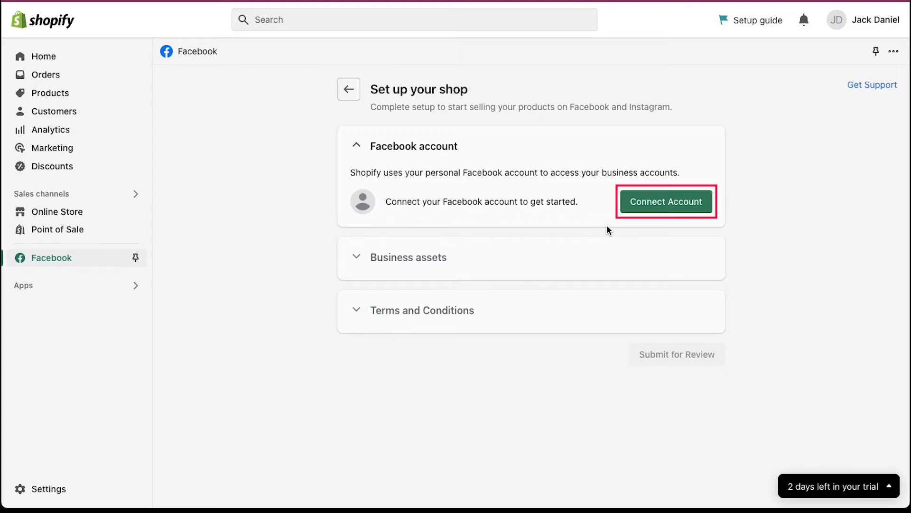
click(639, 207)
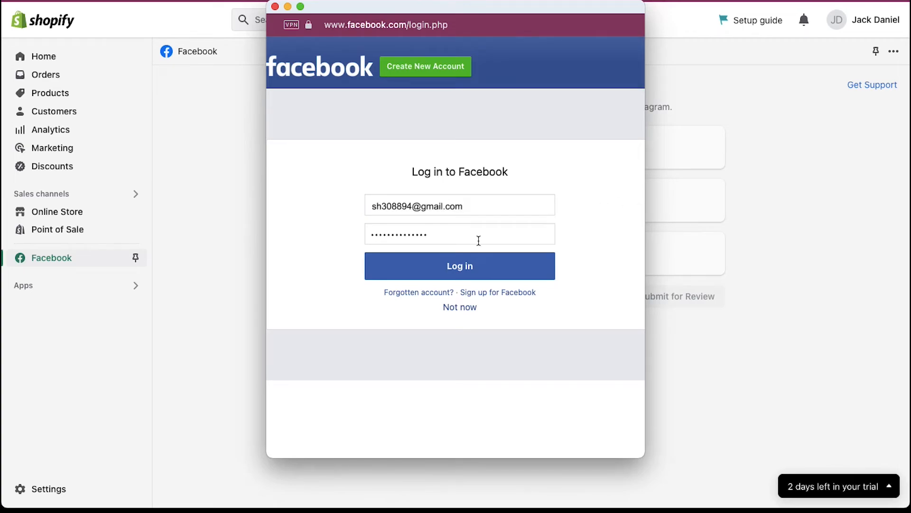
click(485, 268)
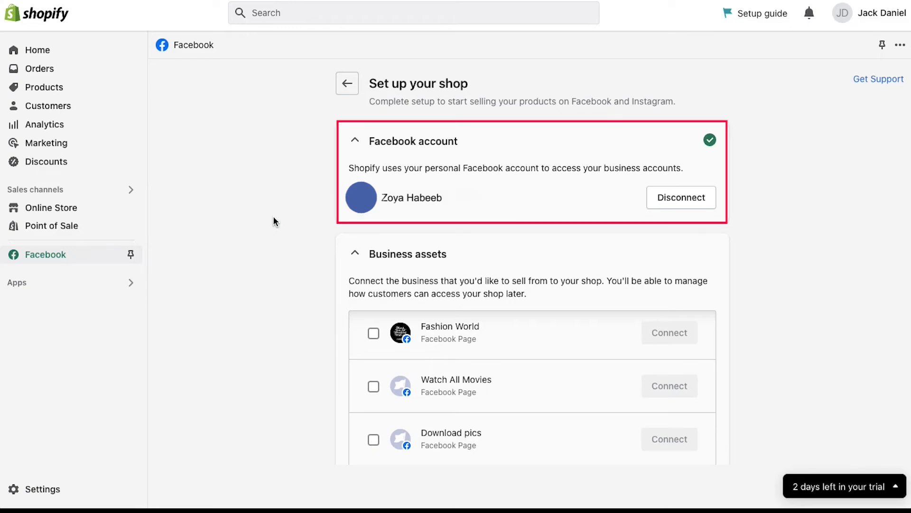
Connect the Fashion World Facebook page as the business asset, using a newly created business account.
click(355, 141)
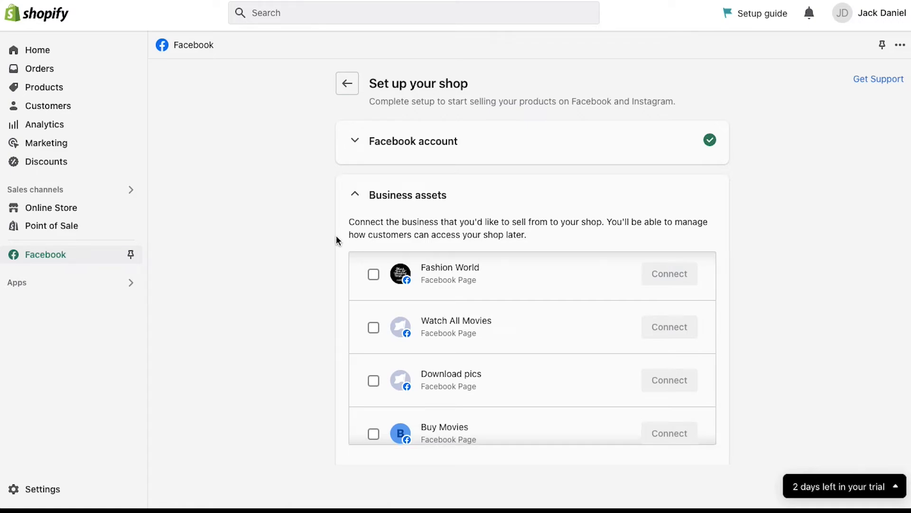
click(374, 275)
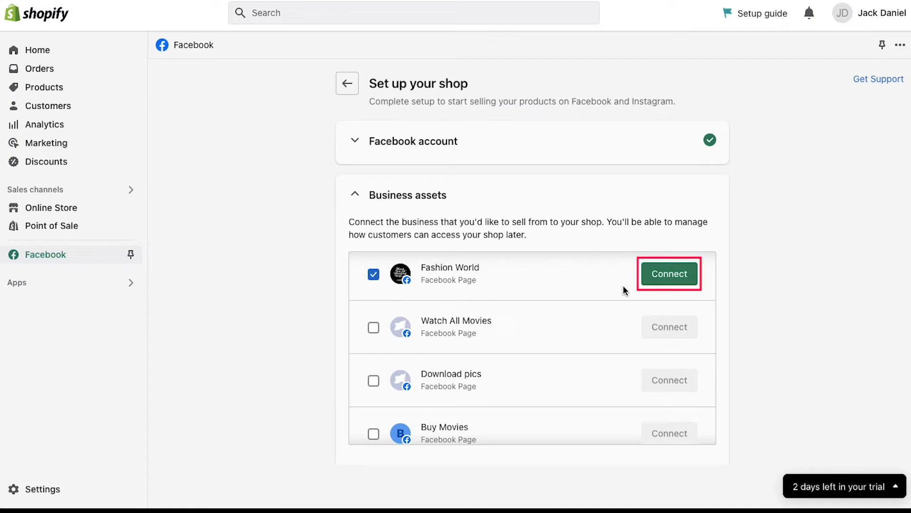
click(651, 280)
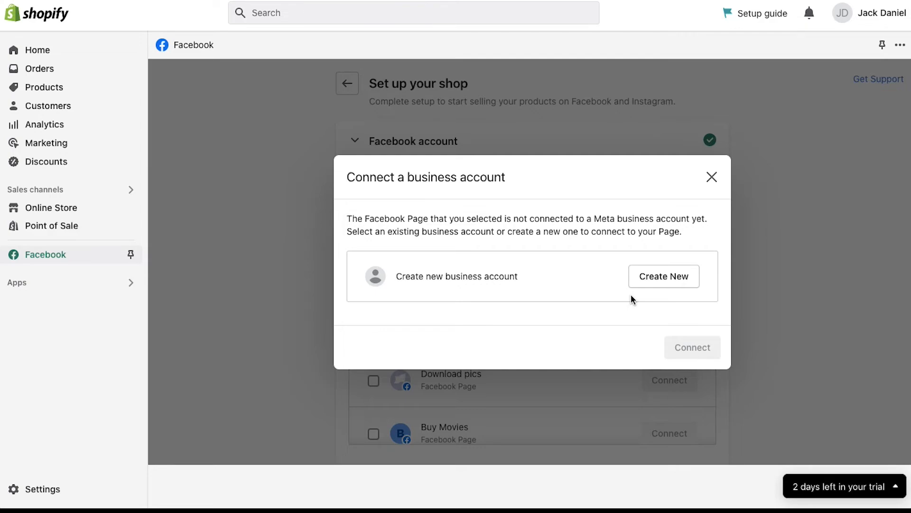
click(692, 287)
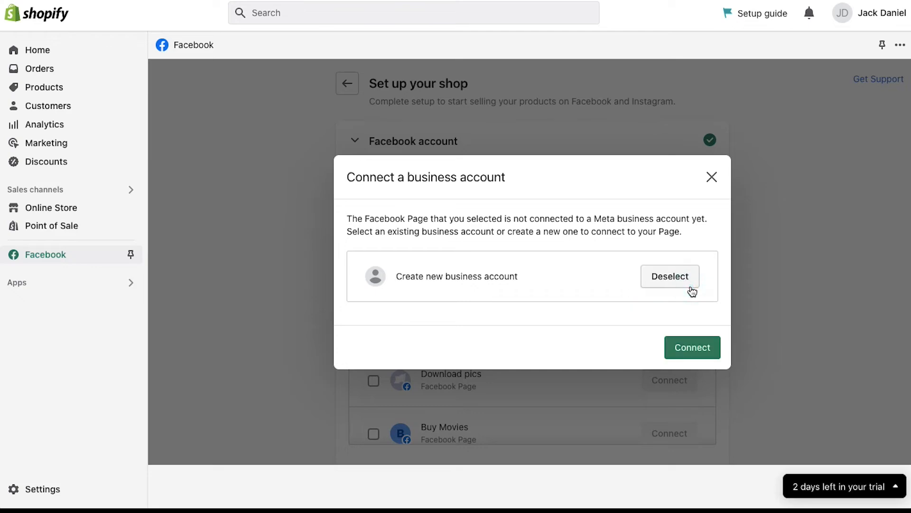
click(712, 348)
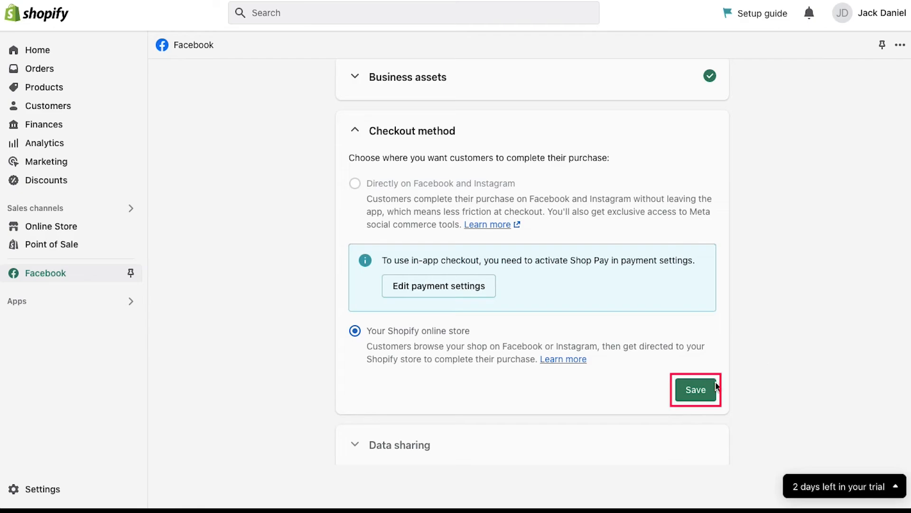
Save the Shopify online store as checkout method and confirm Enhanced data sharing with a newly created Facebook pixel.
click(706, 388)
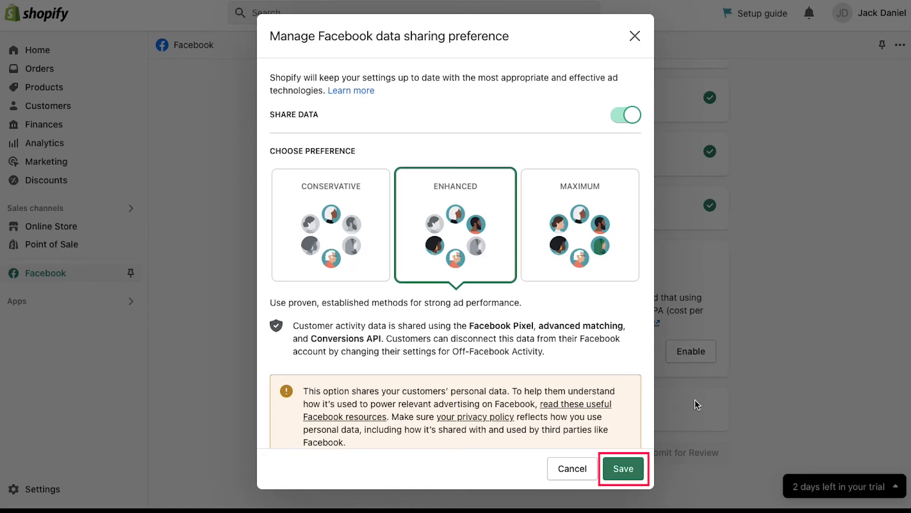
click(631, 469)
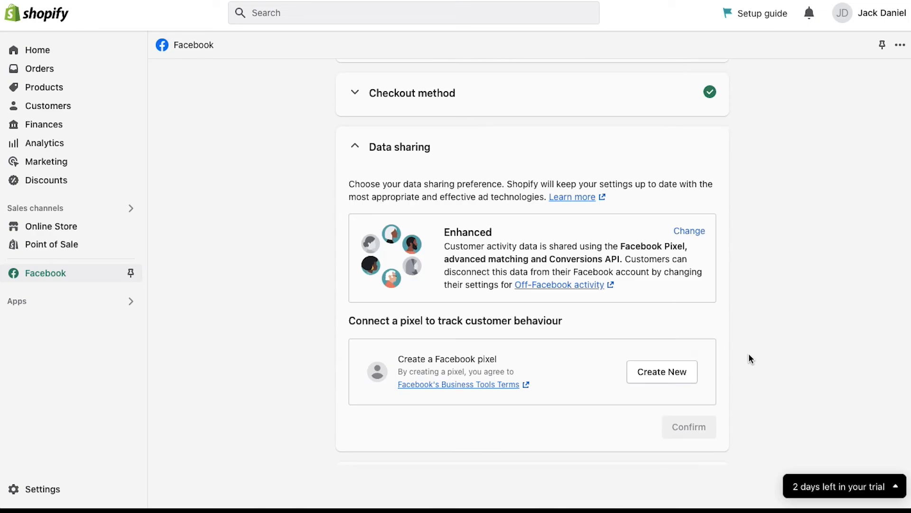
click(691, 371)
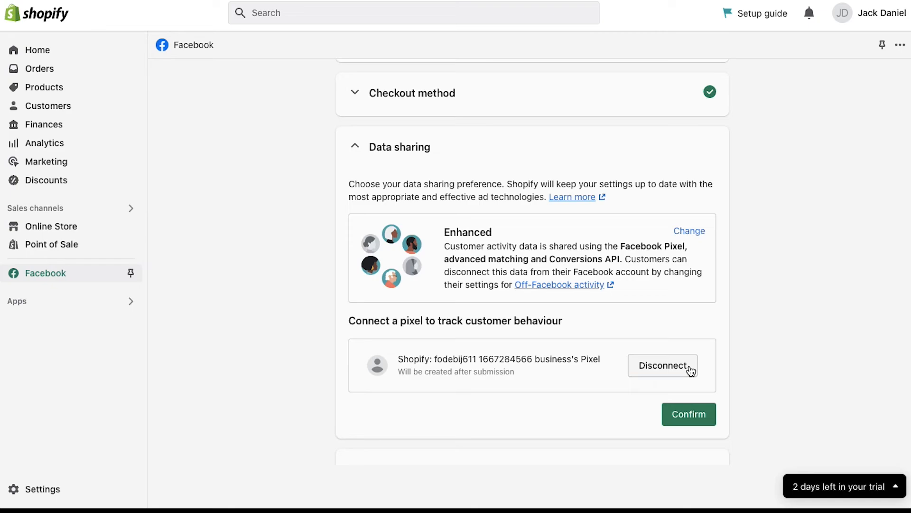
click(707, 414)
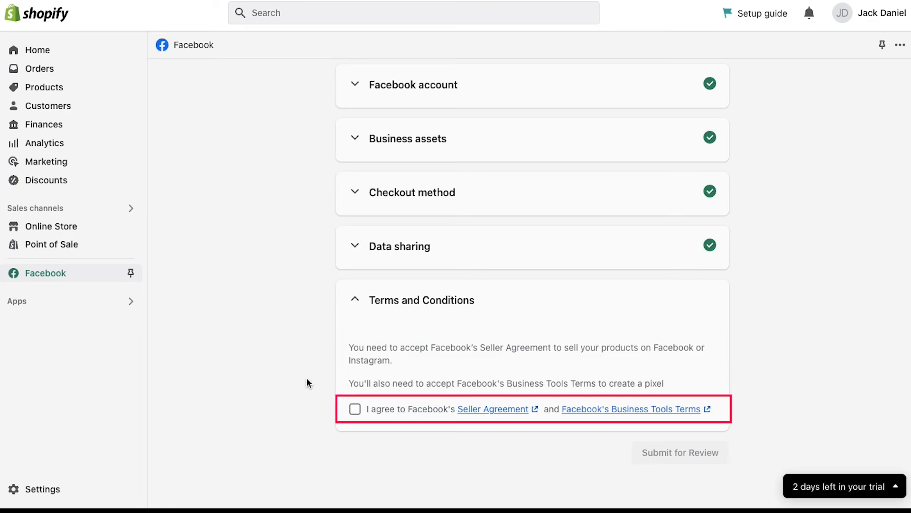
Agree to Facebook's Seller Agreement and Business Tools Terms, and submit the shop setup for review.
click(354, 408)
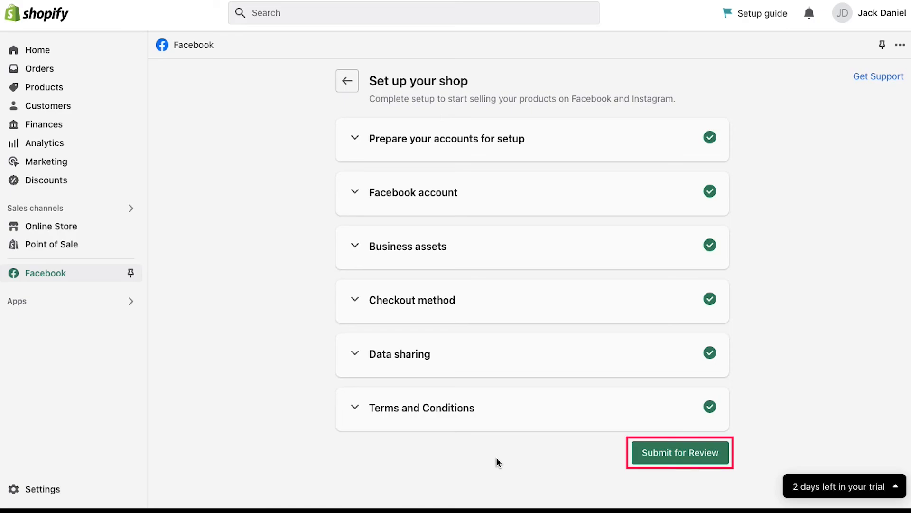
click(685, 459)
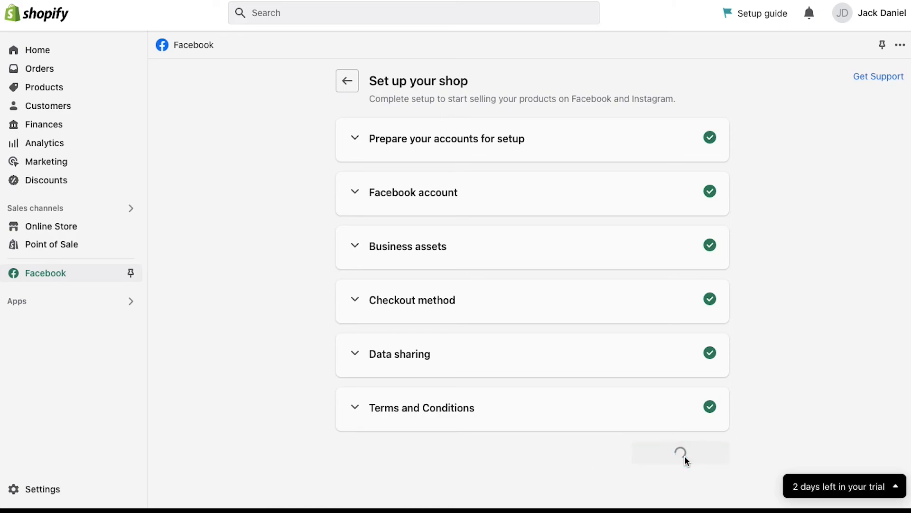